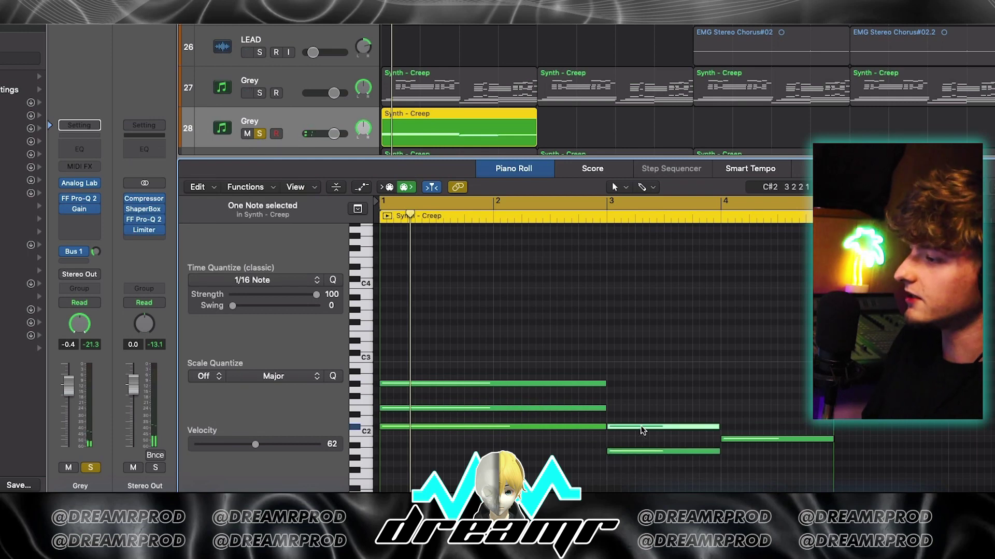
Complete the three-note chords by adding one note to the bar 3 chord and two notes to the bar 4 chord.
left_click(611, 410, "super")
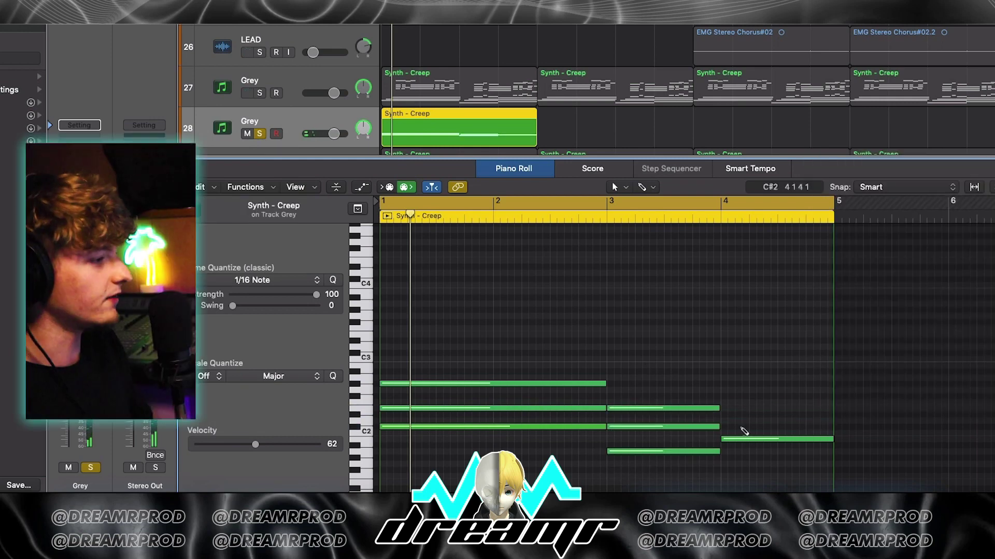
left_click(723, 416, "super")
left_click(724, 397, "super")
key("super+a")
key("backslash")
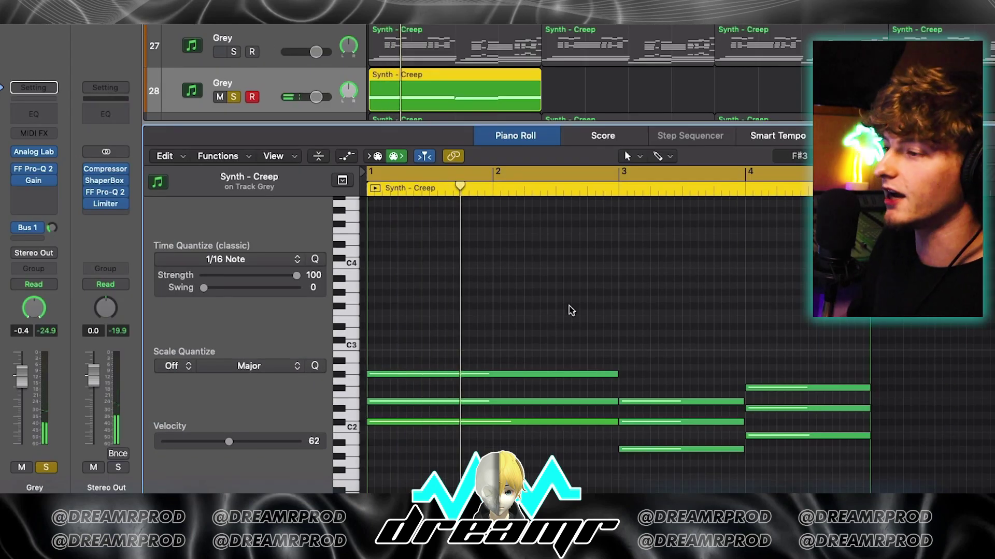
left_click(571, 308, "ctrl+alt")
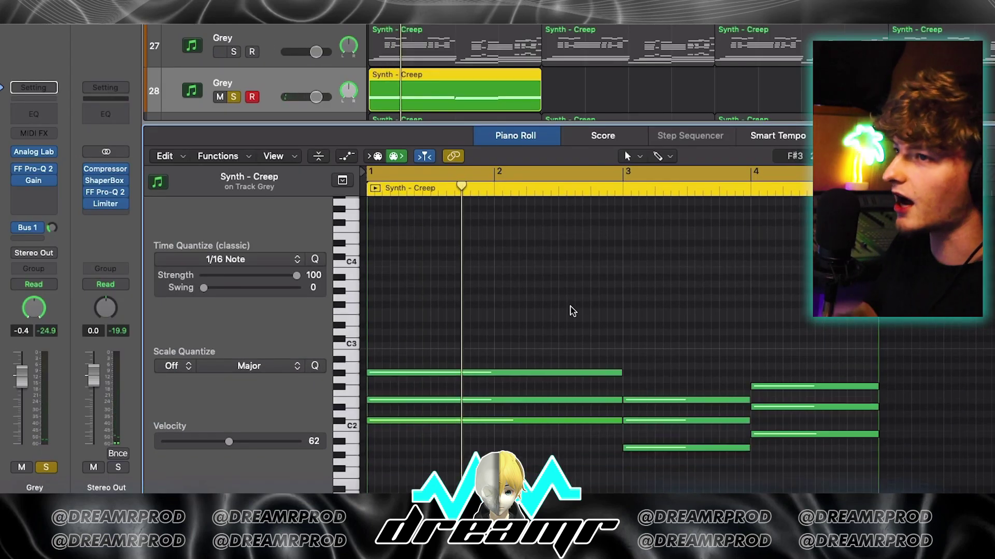
scroll(541, 309, "up", 1)
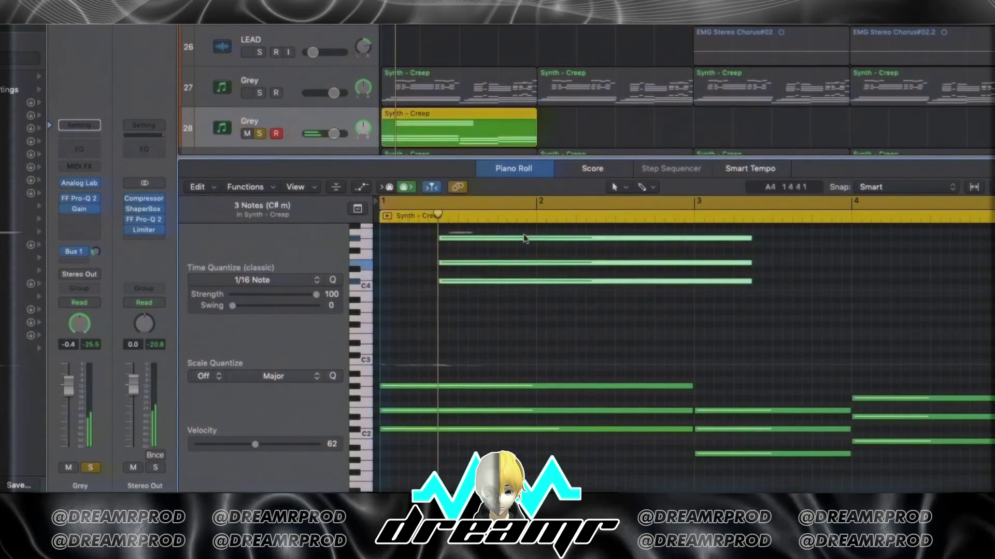
Shorten the high copy of the C# minor chord in bar 1 into brief stabs and delete the excess notes after the second stab.
left_click_drag(748, 239, 456, 306)
scroll(477, 293, "up", 3)
left_click_drag(520, 250, 490, 293)
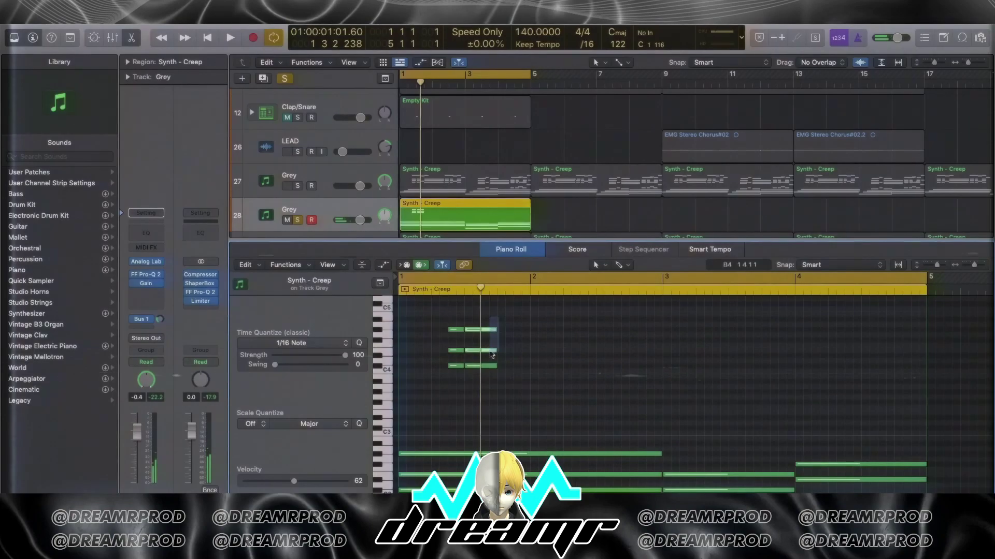
left_click_drag(491, 355, 492, 357)
key("Delete")
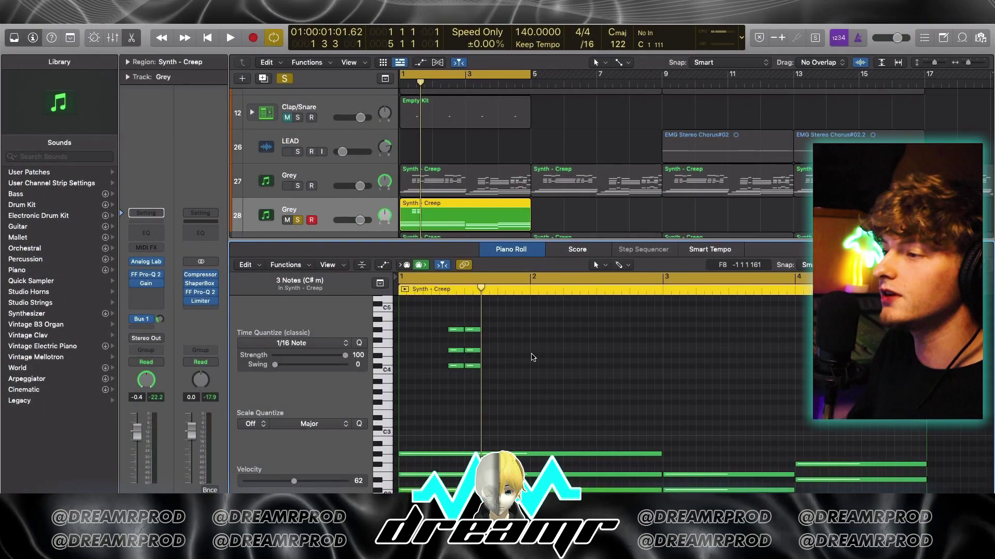
left_click_drag(511, 356, 495, 357)
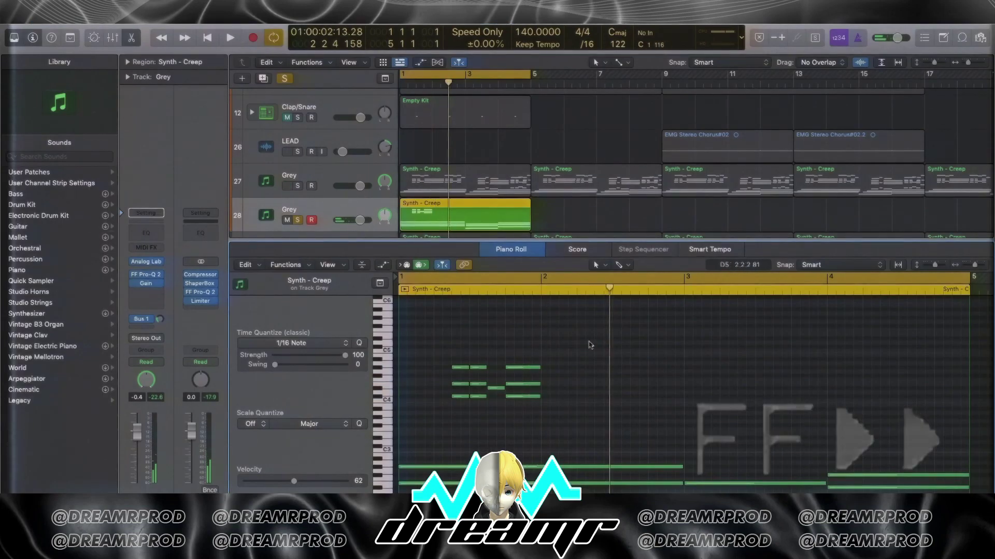
Copy the whole bar 1 stab pattern into bar 2 and play it back.
left_click_drag(565, 348, 441, 409)
left_click_drag(457, 397, 617, 400)
key("space")
scroll(604, 413, "down", 5)
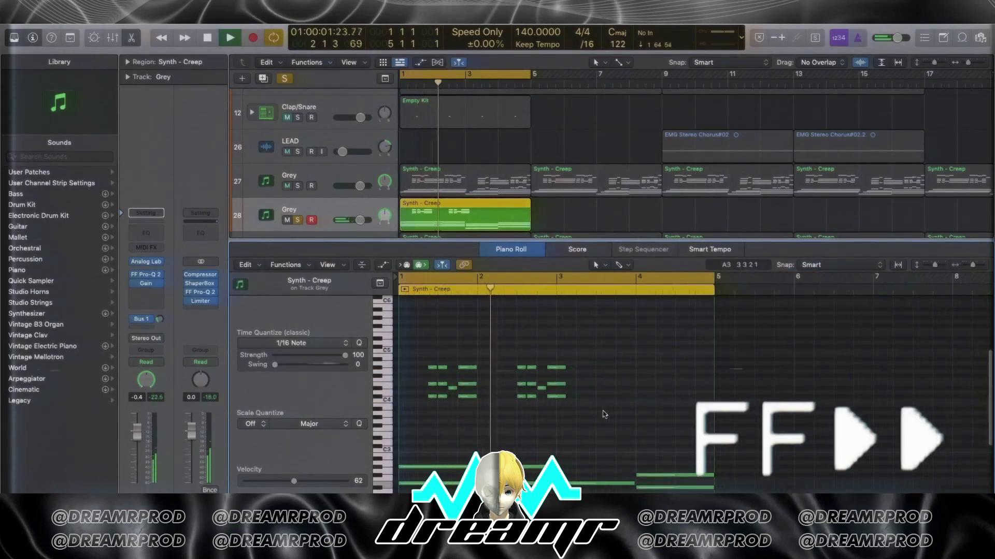
Stop playback and shift the copied stab pattern earlier so it ends exactly at the end of bar 2.
scroll(604, 413, "up", 5)
key("space")
left_click_drag(728, 354, 595, 409)
left_click_drag(634, 398, 615, 399)
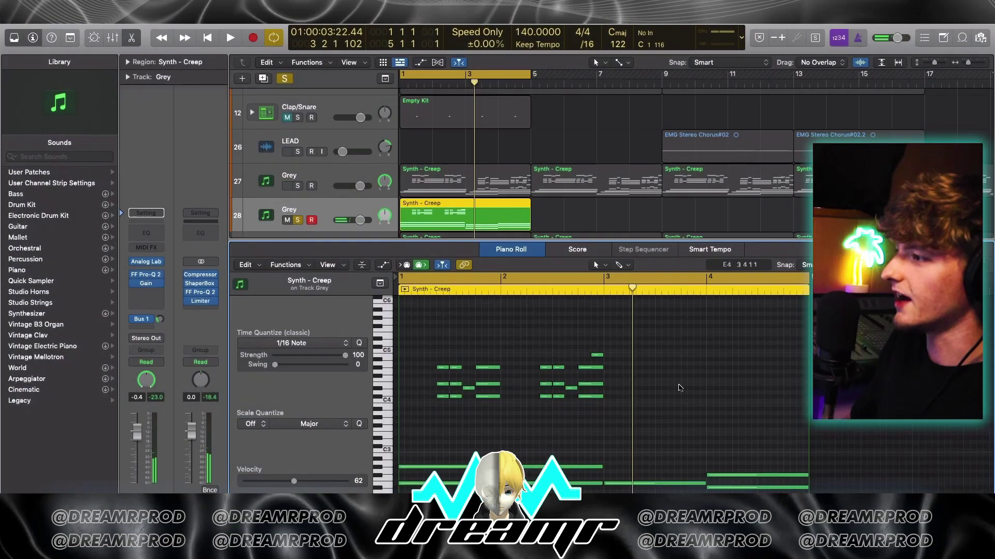
scroll(680, 388, "down", 1)
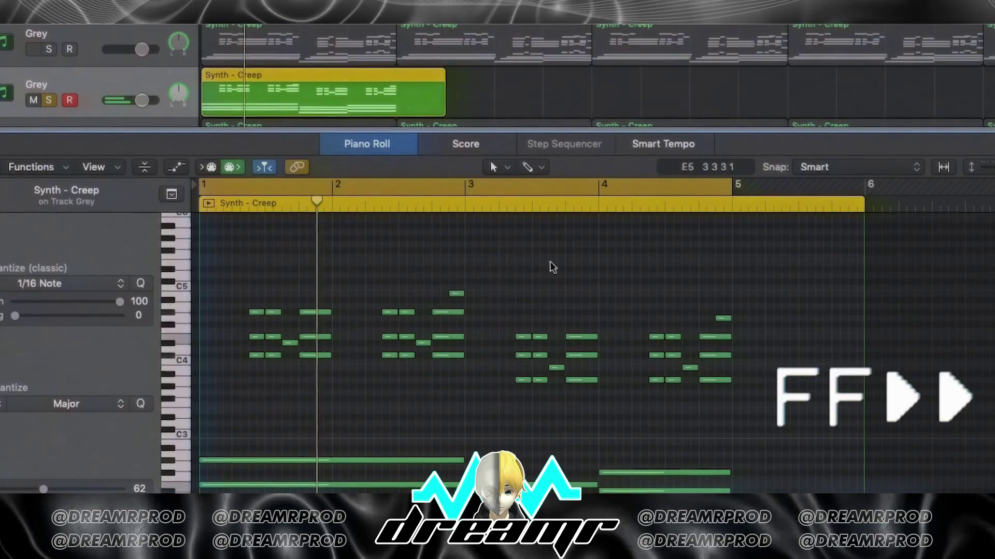
Transpose the bar 4 stab pattern up two semitones.
key("space")
left_click_drag(628, 299, 689, 352)
key("alt+Up")
key("alt+Up")
left_click(729, 389)
left_click(657, 248)
Turn looping off and raise bar 4's high closing note and its single passing note by two semitones each.
key("c")
left_click_drag(721, 306, 721, 294)
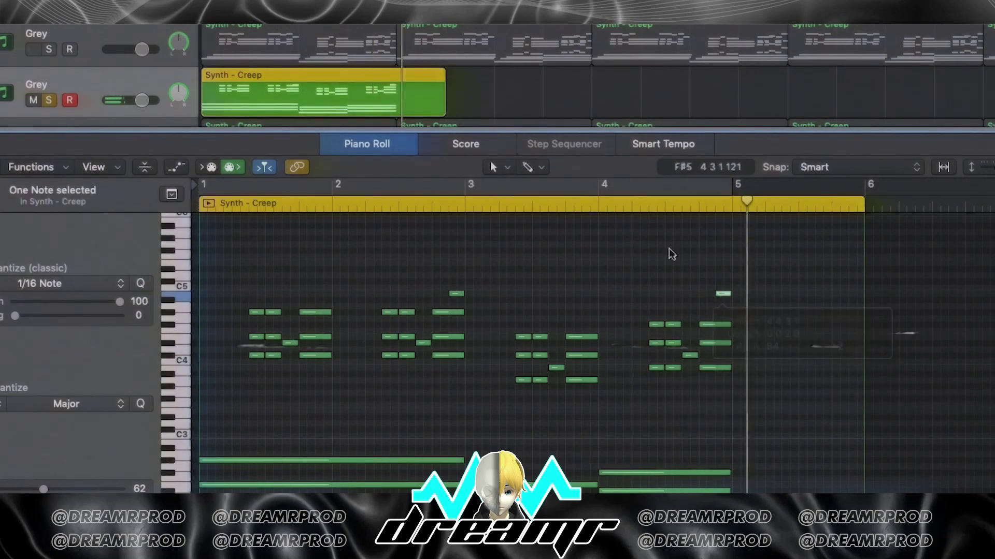
left_click_drag(689, 350, 690, 338)
key("space")
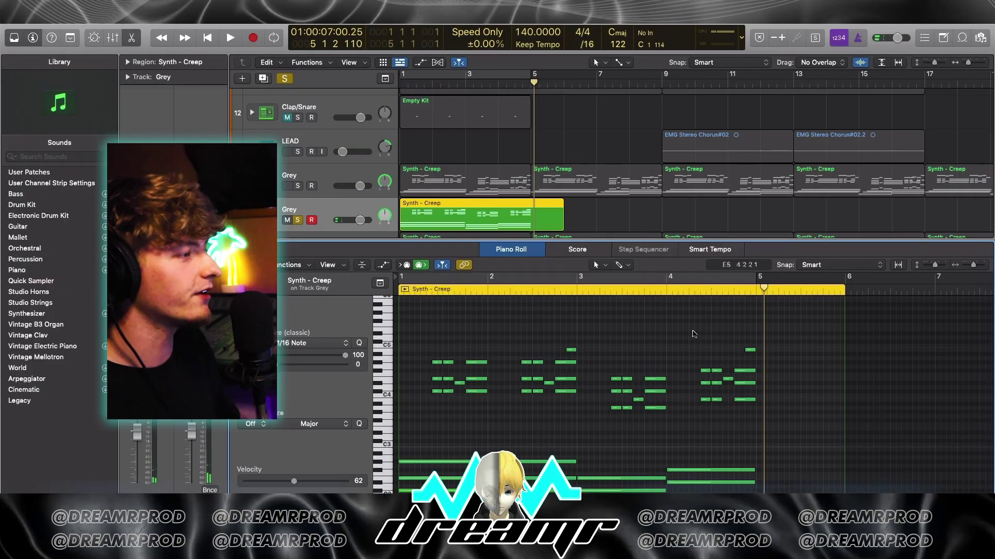
scroll(694, 334, "up", 2)
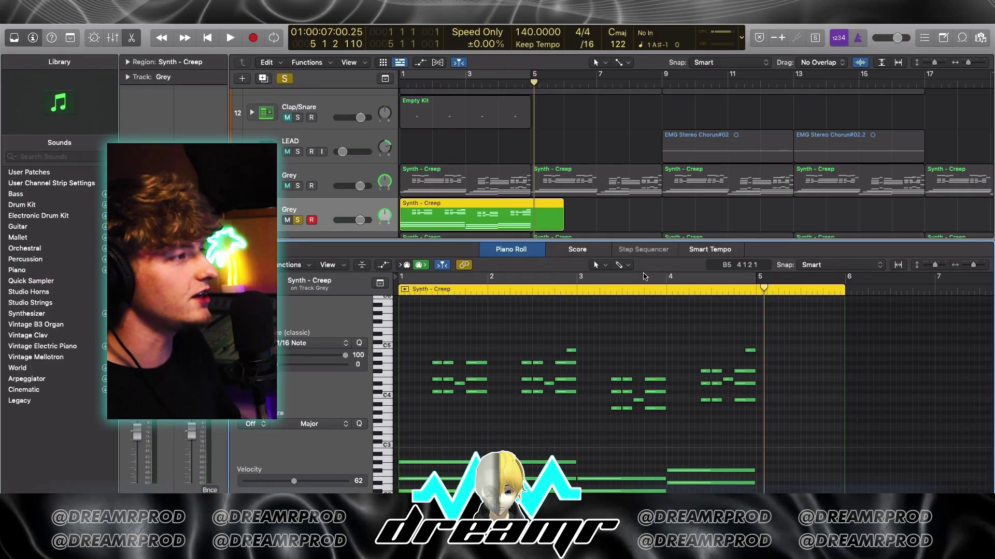
Add a melody of single notes above the chord stabs across bars 1 to 3 and play it back.
key("c")
left_click(520, 357)
left_click(590, 381)
left_click(599, 370)
left_click(620, 341)
left_click(642, 344)
left_click_drag(642, 344, 620, 360)
key("c")
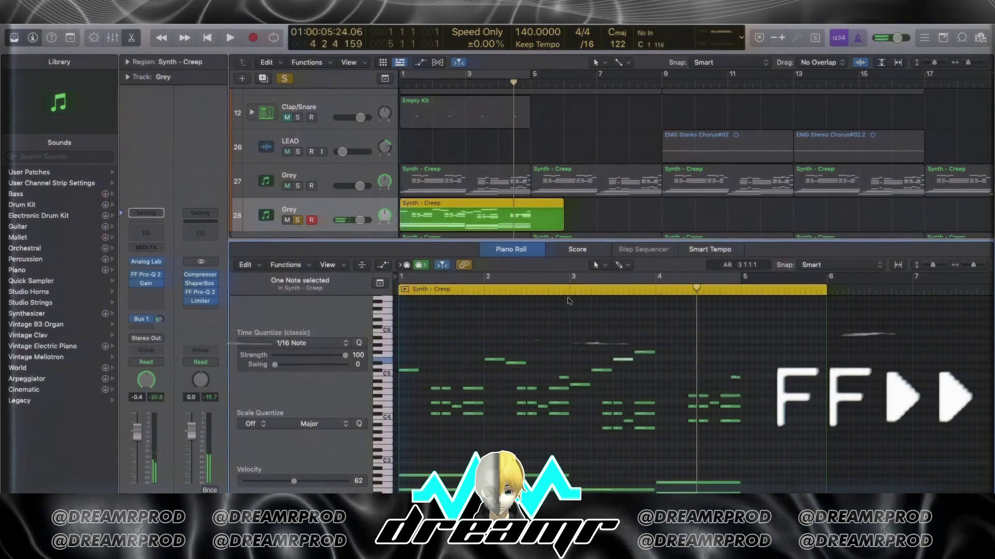
left_click(548, 334)
key("space")
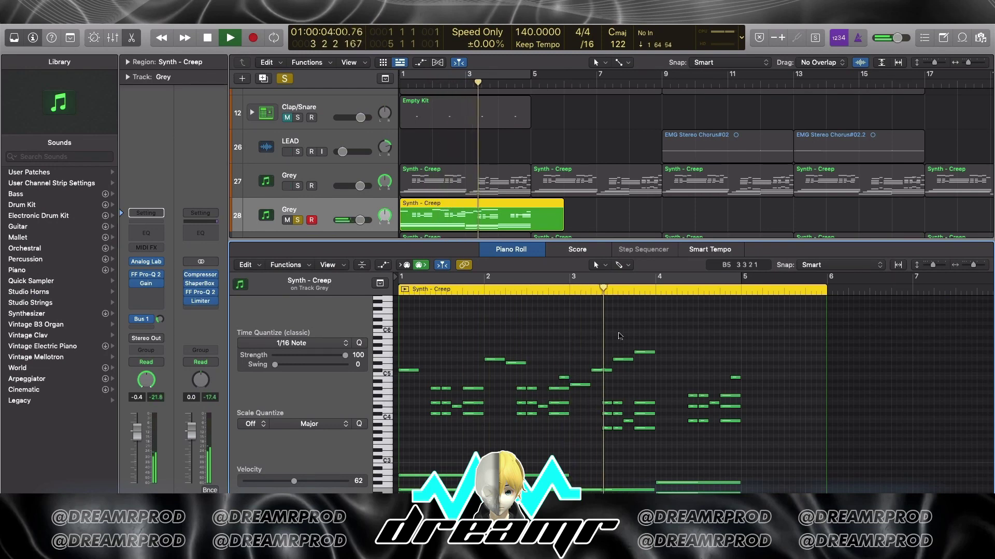
Extend the melody with three single notes across bar 4, checking it with playback, and turn looping back on.
key("space")
left_click(658, 359)
key("space")
left_click(575, 200)
left_click(702, 345)
left_click(724, 353)
key("space")
key("c")
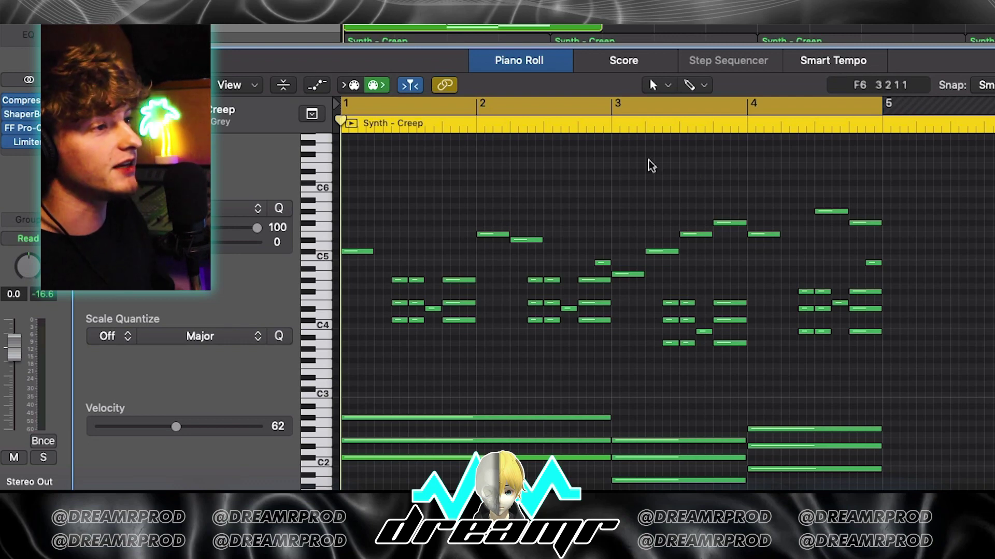
Review the Basses track's BBC Symphony Orchestra Spiccato patch and its Transient Master attack and sustain settings.
scroll(570, 407, "down", 2)
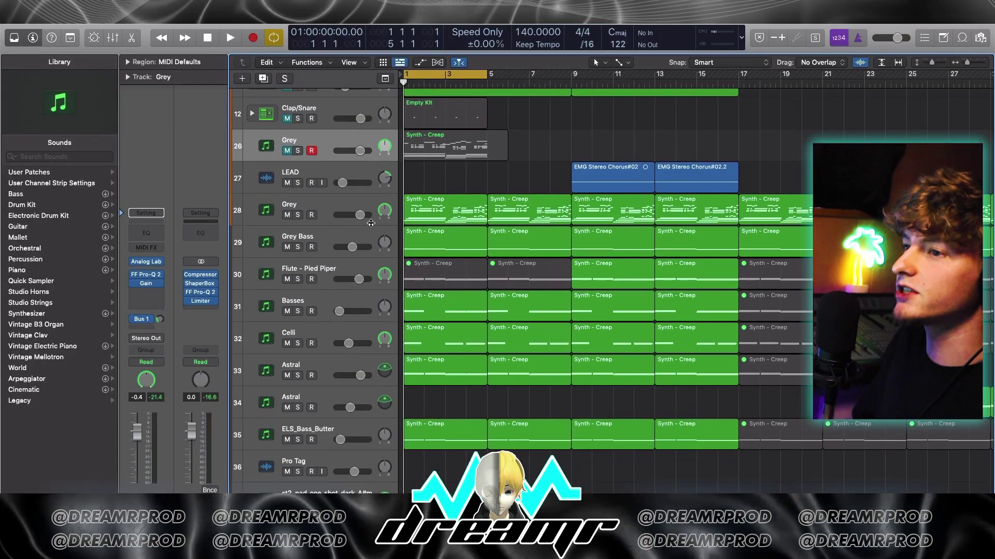
left_click(265, 306)
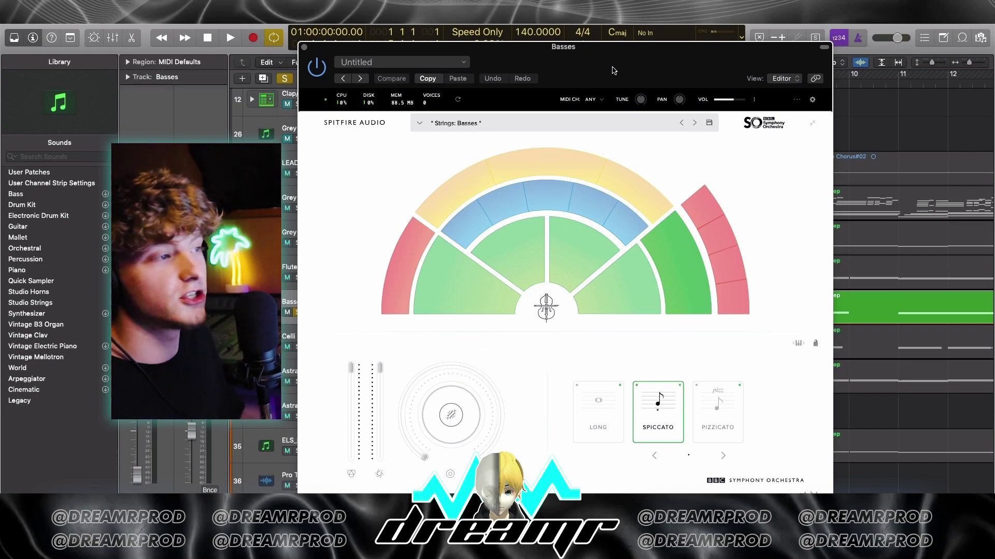
left_click(304, 48)
left_click(148, 274)
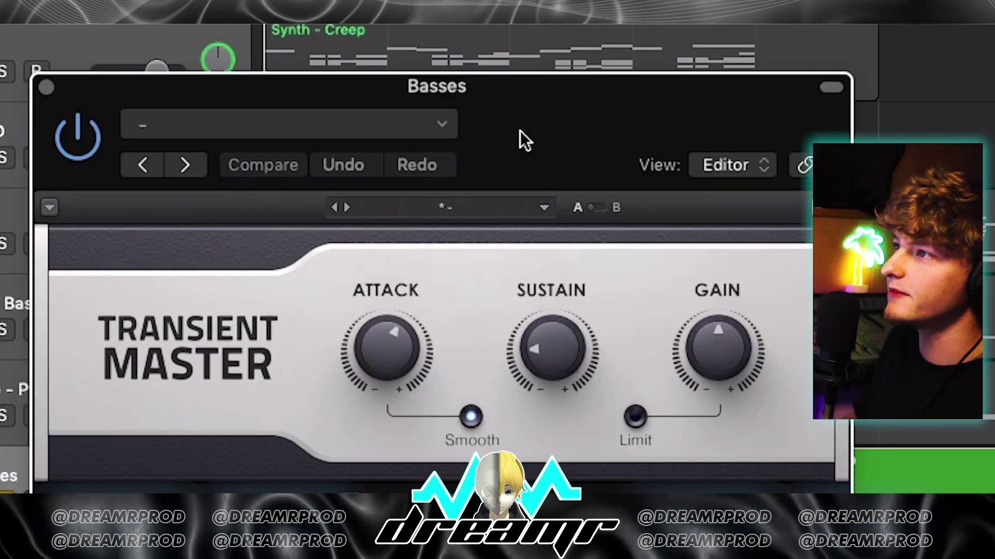
left_click_drag(520, 131, 520, 49)
mouse_move(538, 286)
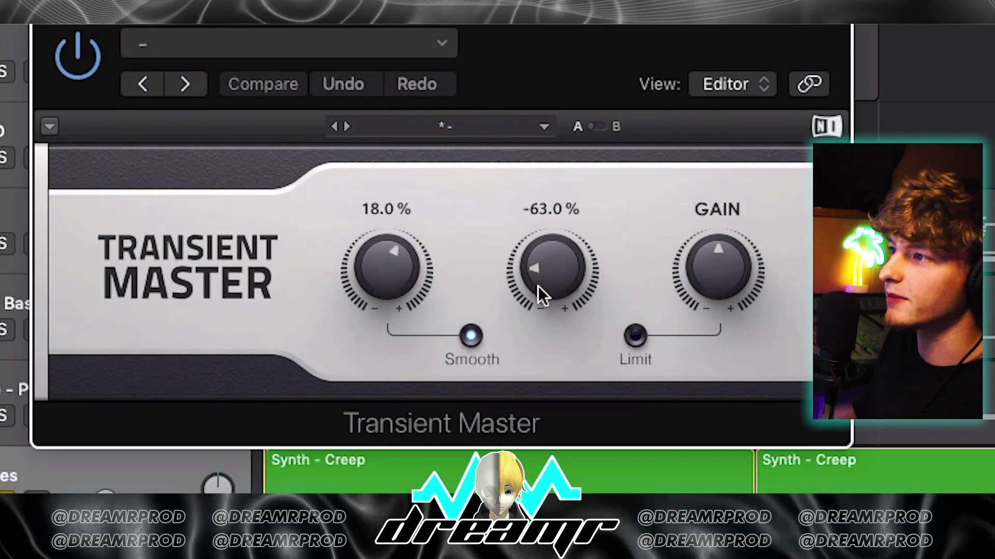
left_click_drag(516, 72, 516, 69)
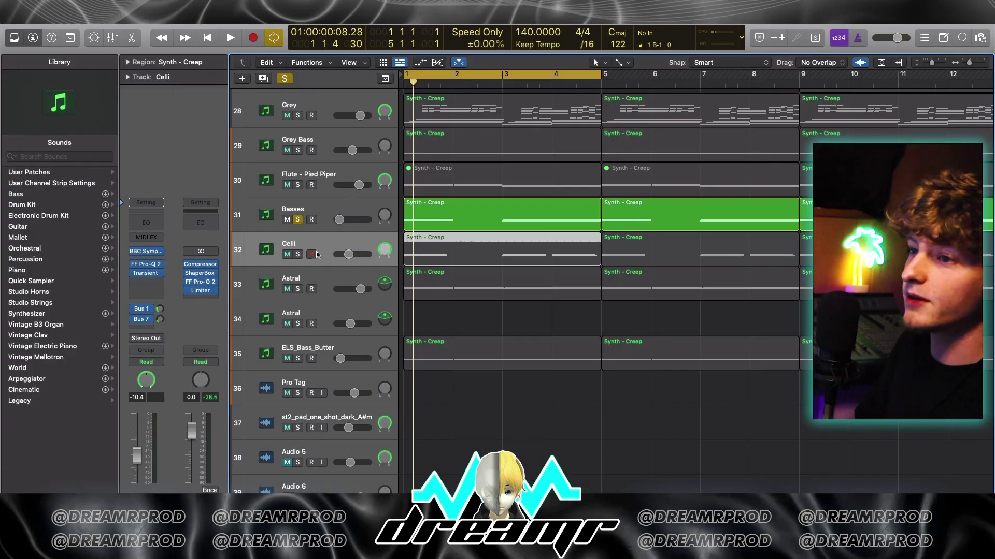
Solo the Celli track, review its Transient Master attack and sustain settings, and close the plugin.
left_click(298, 254)
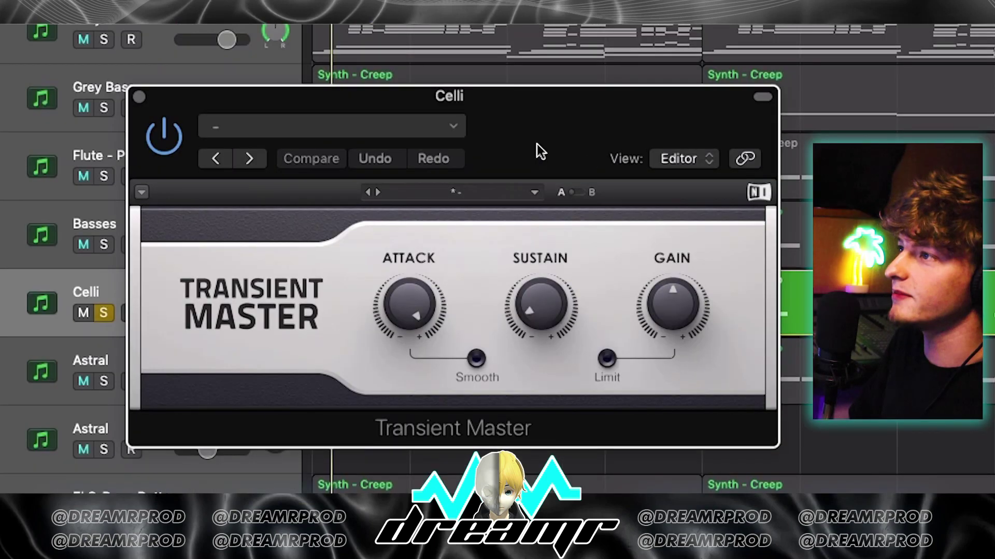
left_click_drag(537, 144, 536, 65)
mouse_move(410, 215)
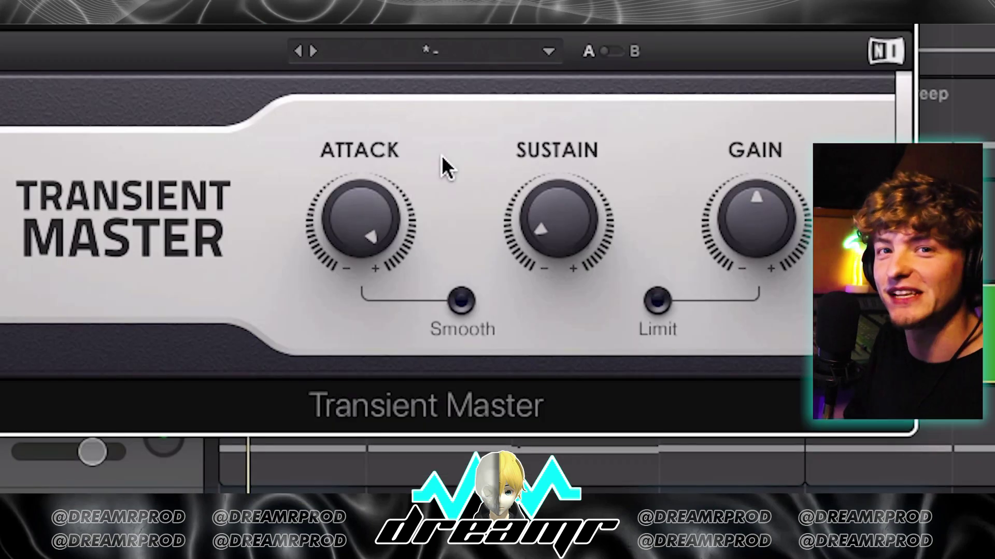
mouse_move(381, 164)
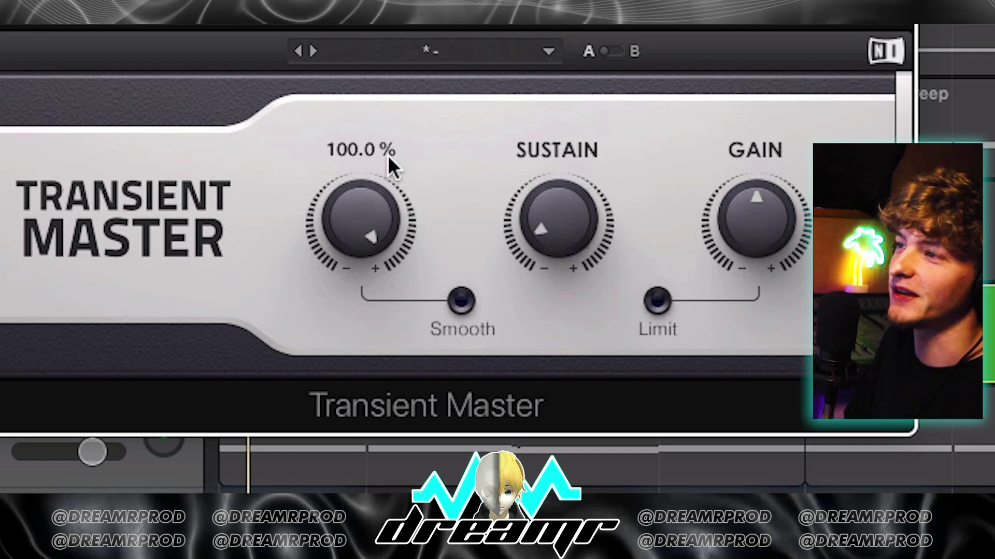
mouse_move(380, 208)
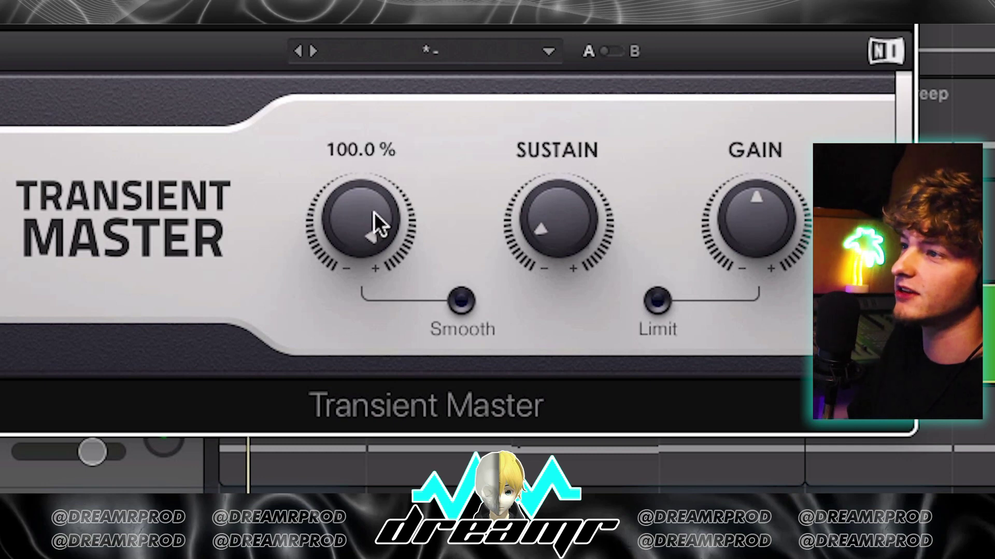
mouse_move(551, 183)
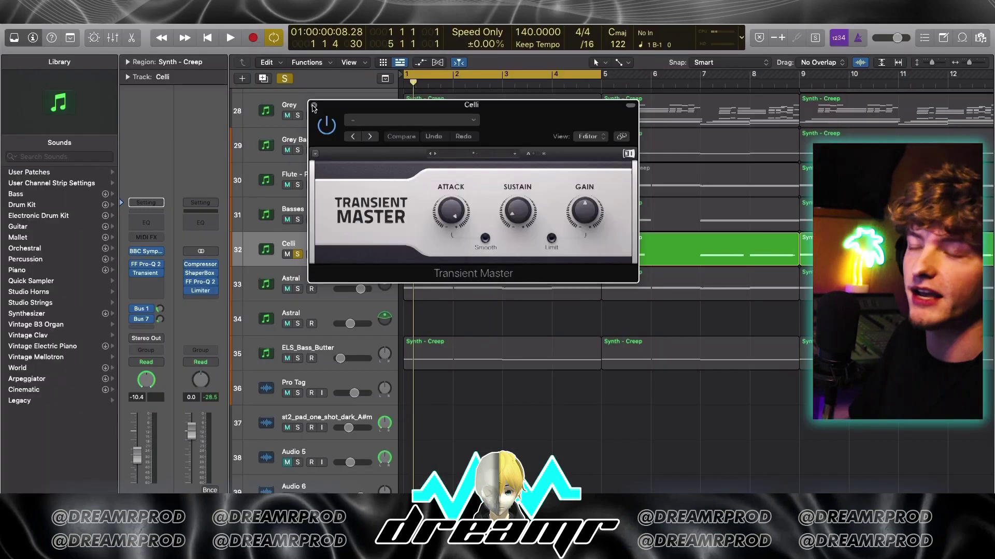
left_click(314, 107)
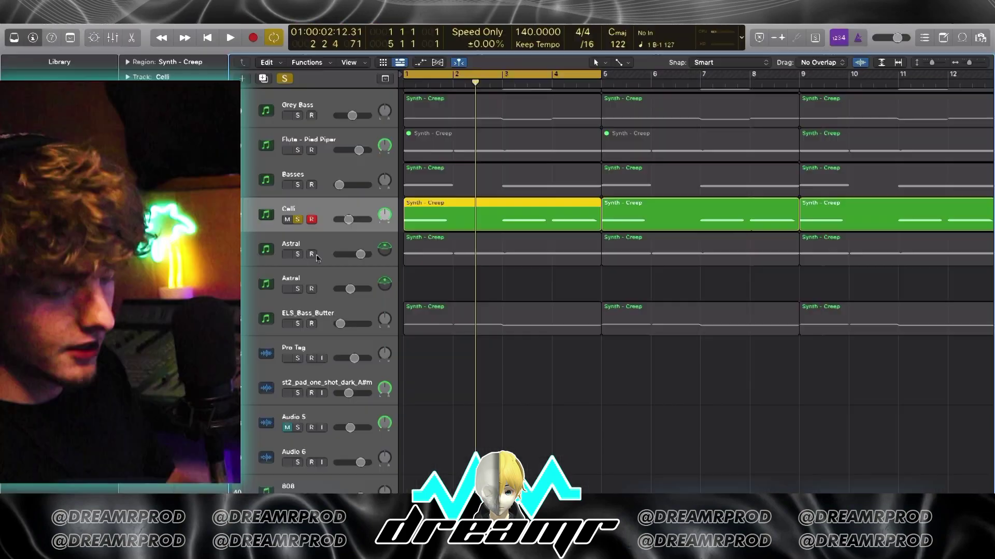
Select the Astral track that has regions and open its Analog Lab instrument for review.
left_click(450, 259)
key("super+Down")
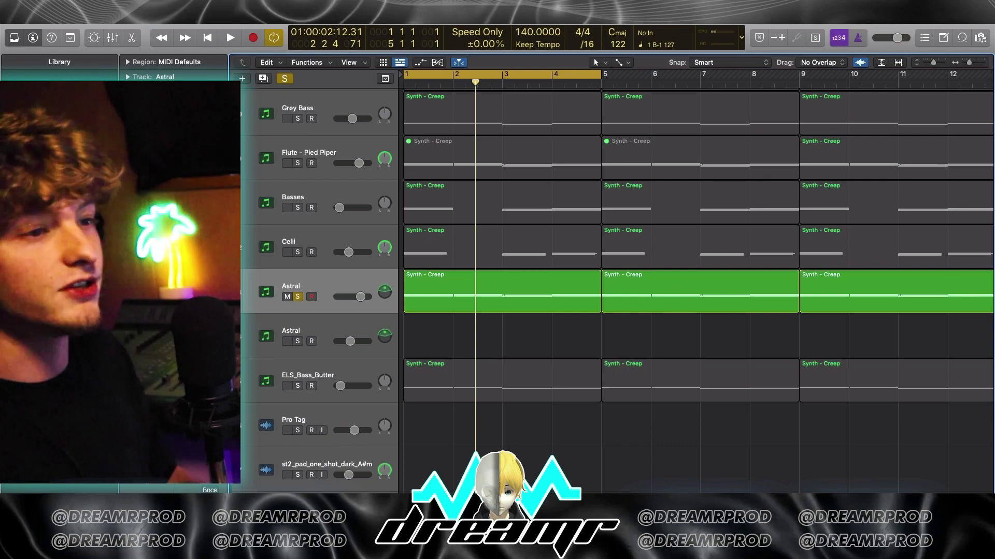
left_click(146, 262)
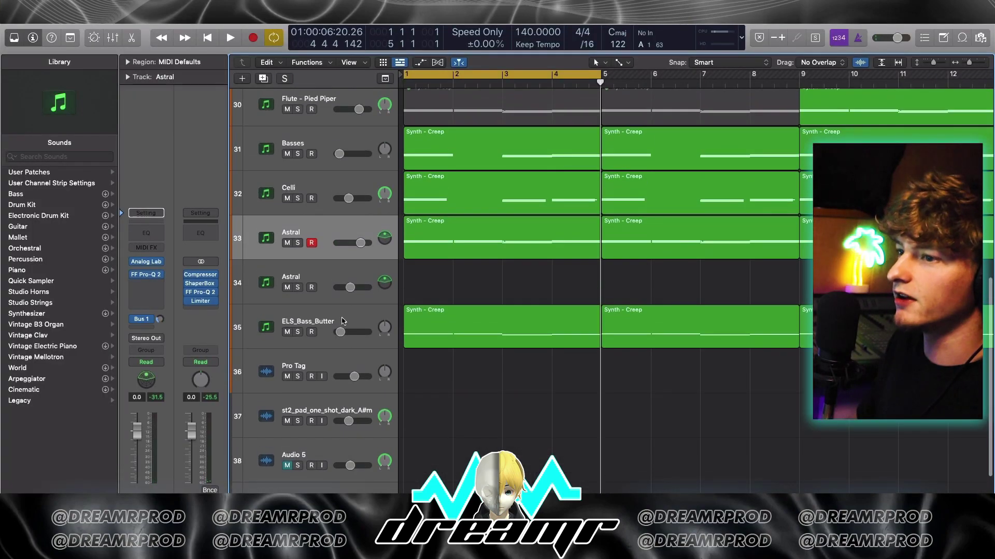
Select the ELS_Bass_Butter track and solo it for listening.
left_click(342, 321)
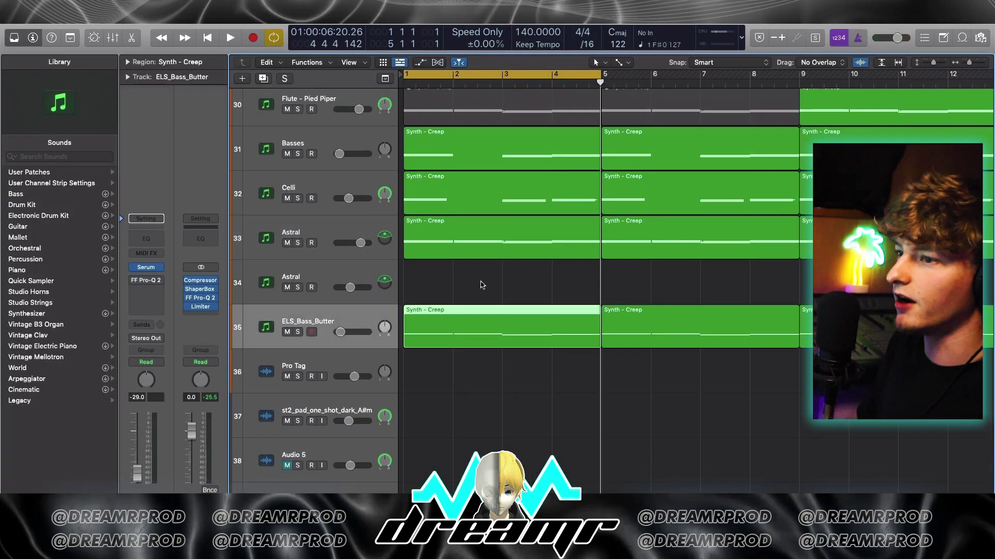
left_click(482, 284)
key("s")
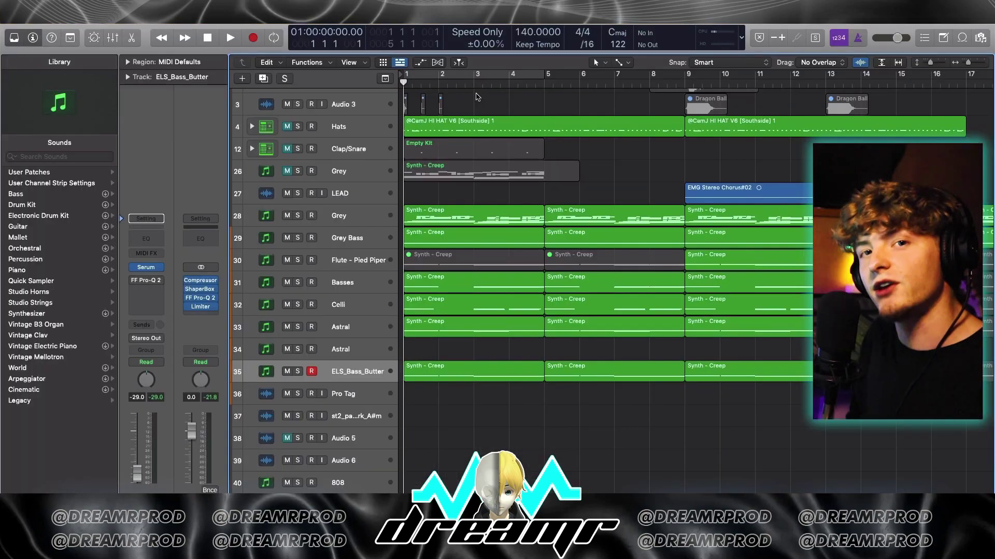
Loop bars 9 to 13 with the LEAD track soloed and bring its STL ToneHub amp plugin fully into view.
scroll(477, 97, "down", 3)
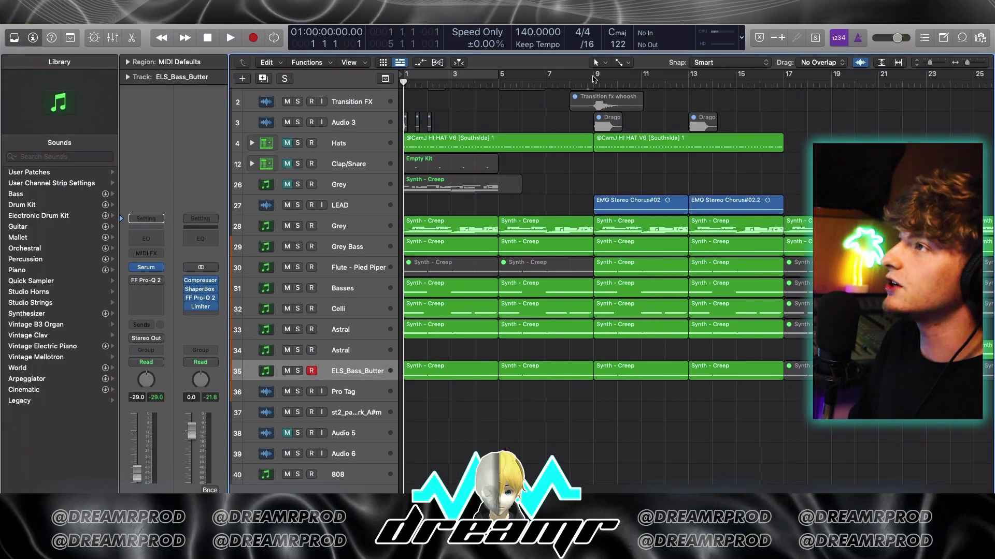
left_click_drag(594, 79, 673, 78)
left_click(331, 204)
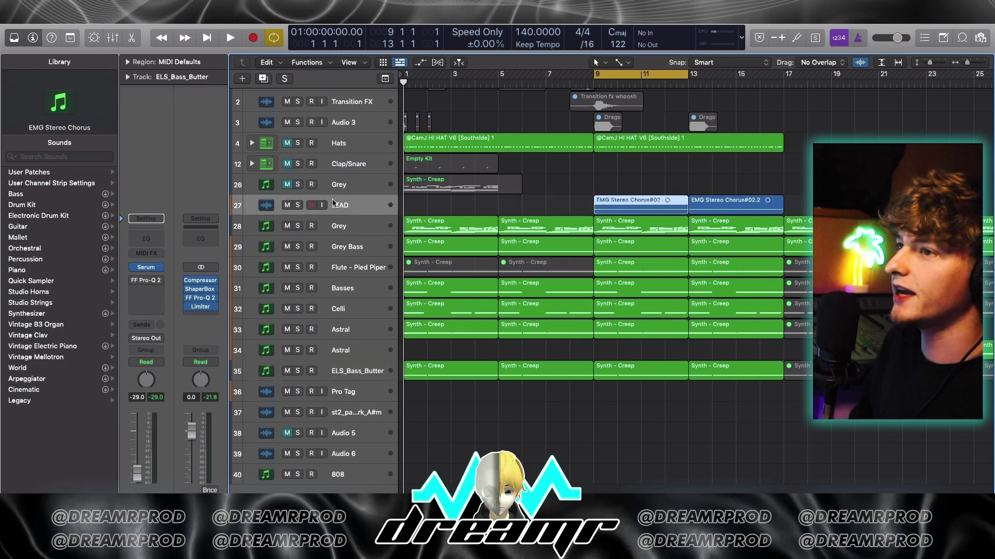
left_click(631, 200)
key("s")
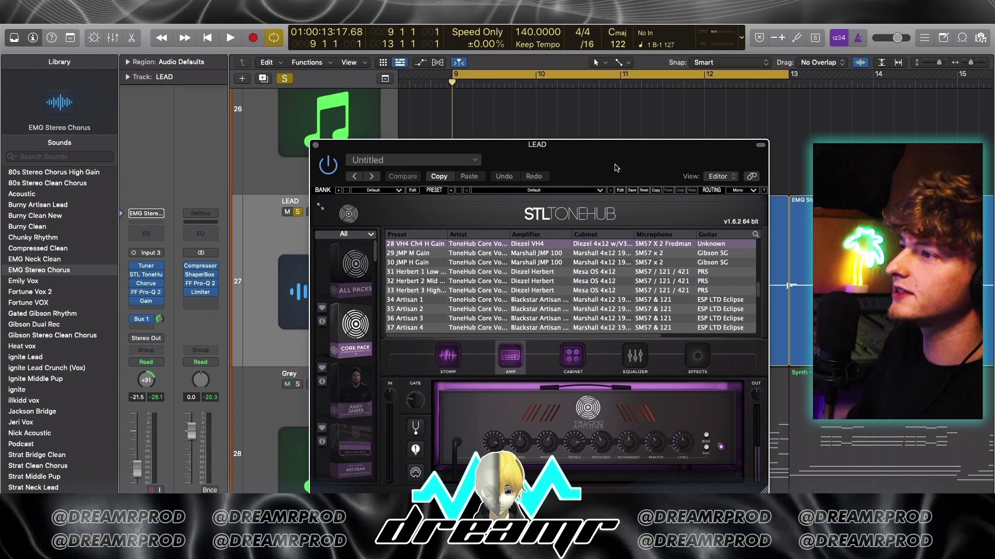
left_click_drag(616, 167, 614, 121)
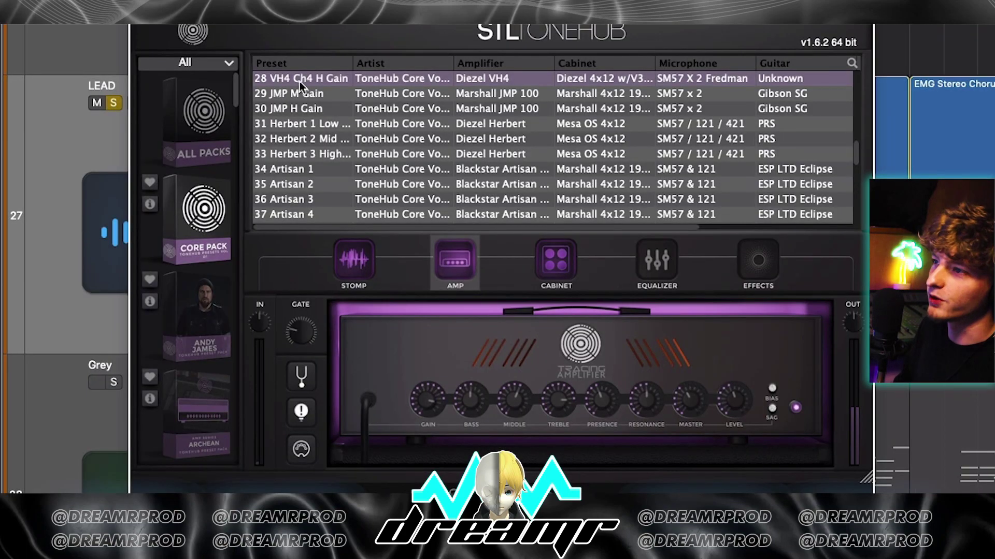
Examine the selected preset and the amp's knobs in the LEAD track's STL ToneHub plugin.
left_click_drag(301, 21, 275, 0)
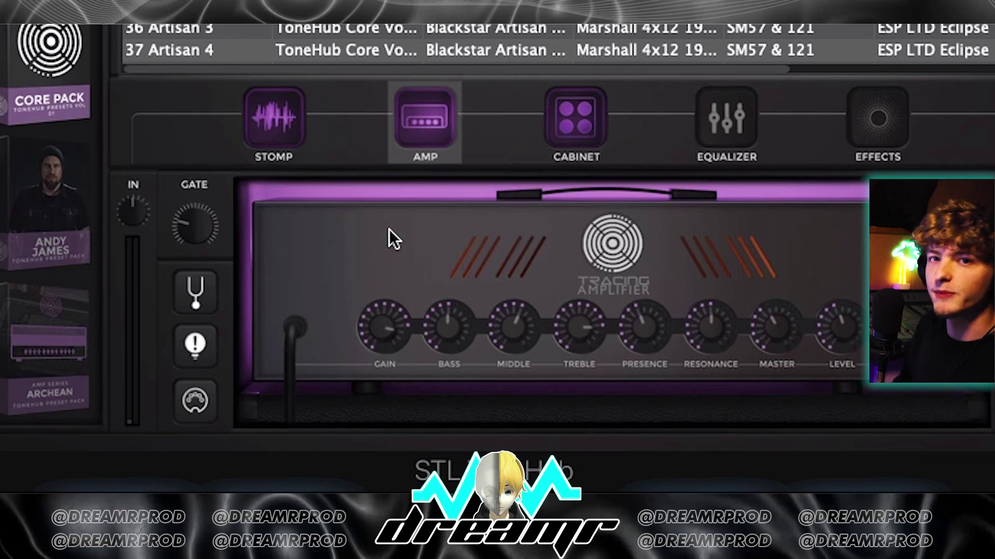
left_click_drag(410, 343, 365, 347)
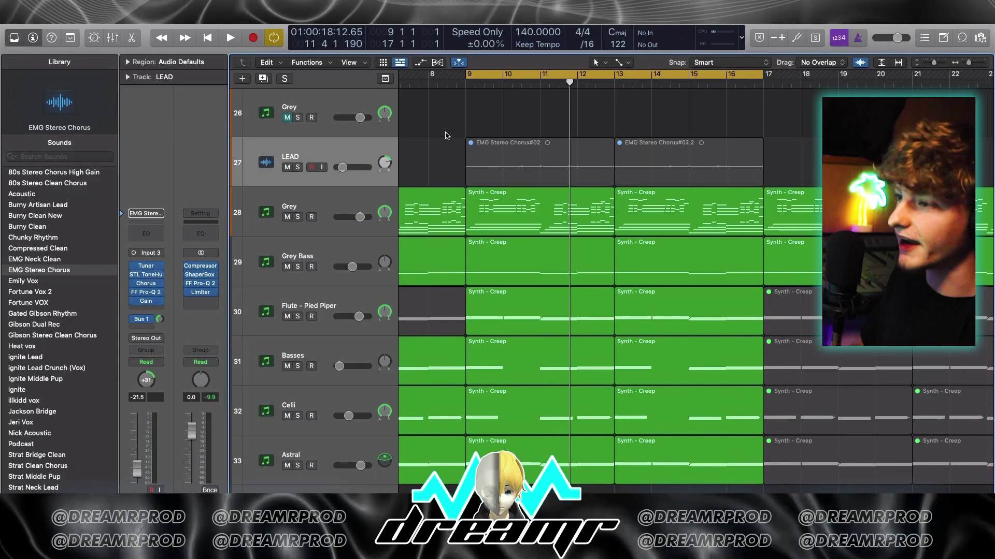
Select and solo the Flute - Pied Piper track, review its Omnisphere patch, and close the plugin.
left_click(321, 309)
key("s")
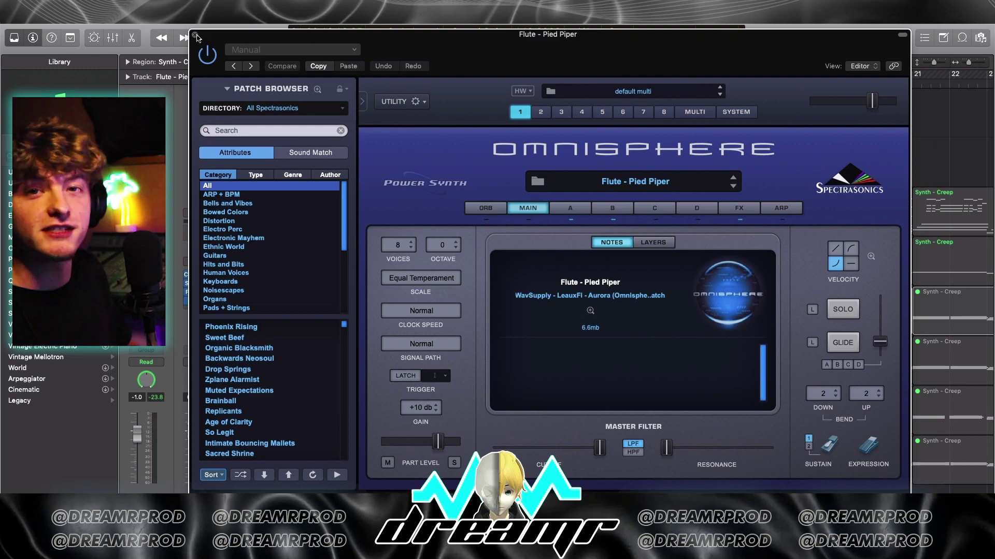
left_click(196, 36)
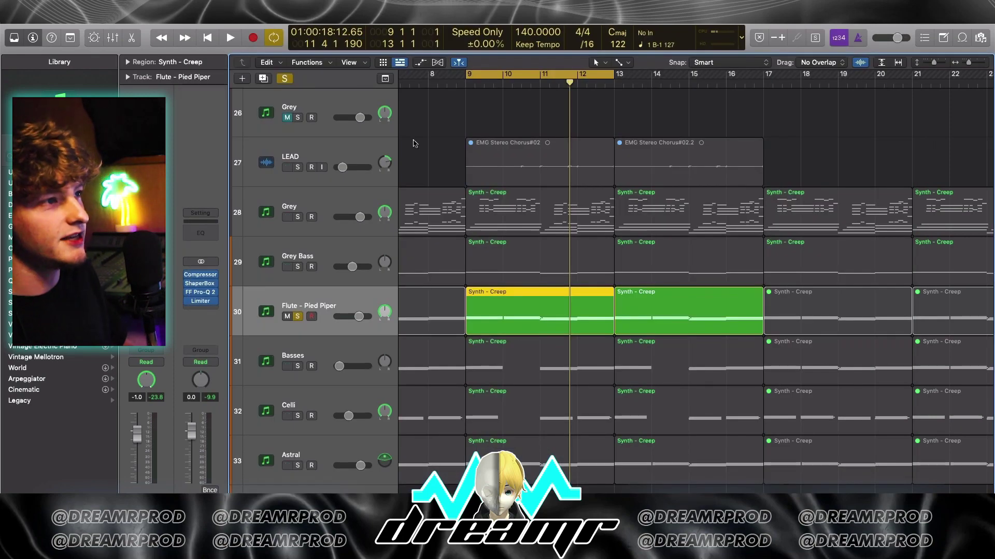
Open the flute's Synth - Creep region at bar 9 in the Piano Roll and play its chords.
double_click(533, 306)
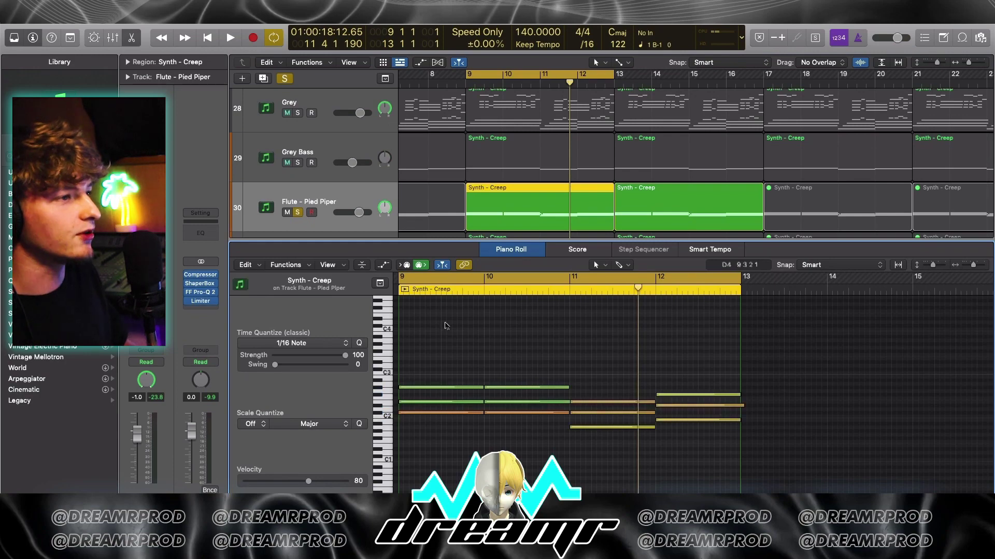
key("space")
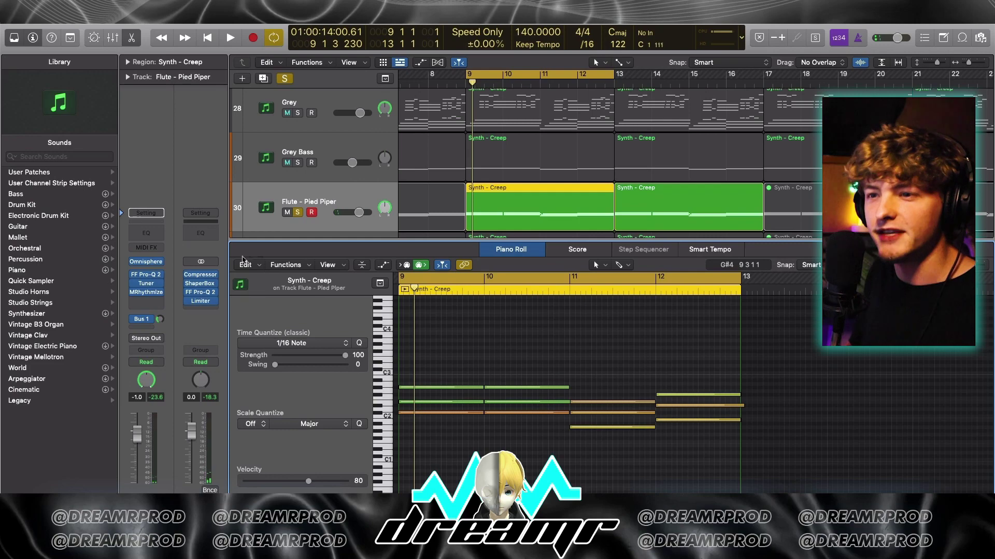
Open MRhythmizer on the flute track and show its Volume sequences with the Gate 16 pattern.
left_click(146, 292)
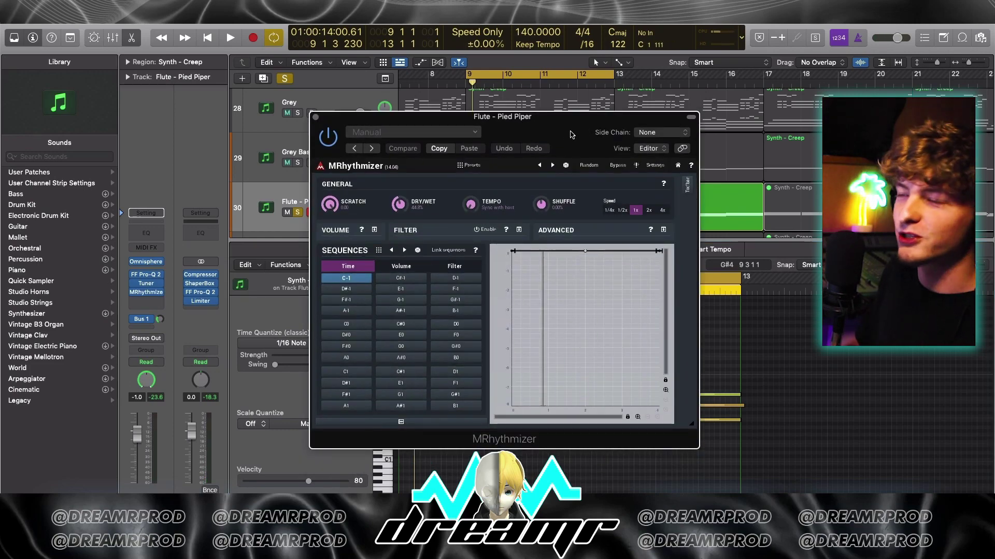
left_click(400, 266)
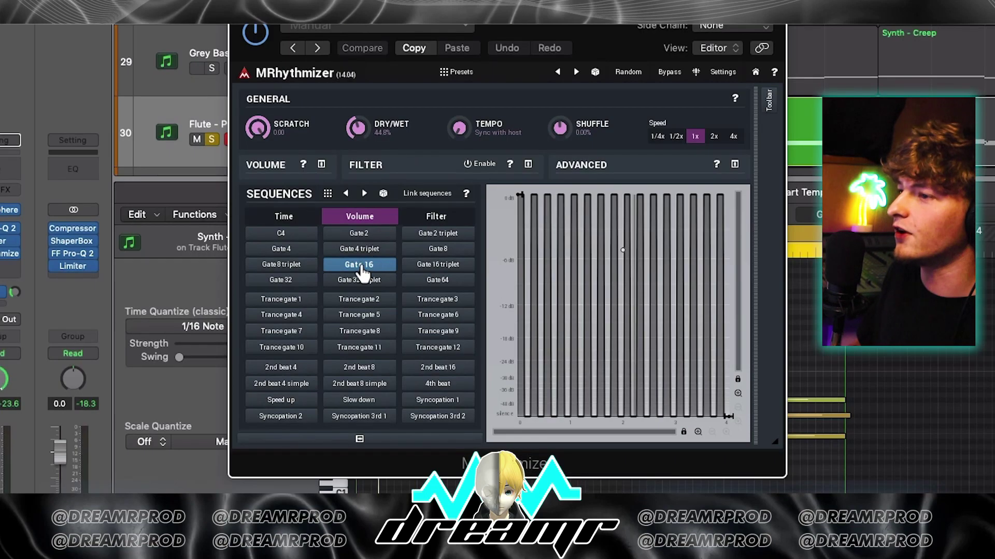
Raise MRhythmizer's Dry/Wet to 100%, audition the gated flute in playback, and lower the Dry/Wet again.
left_click_drag(357, 127, 357, 133)
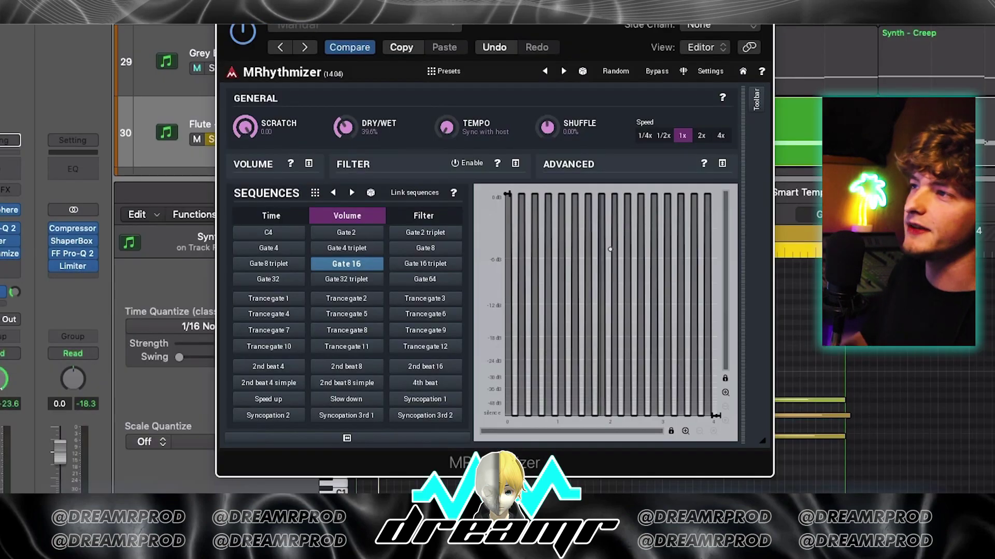
left_click_drag(371, 131, 371, 94)
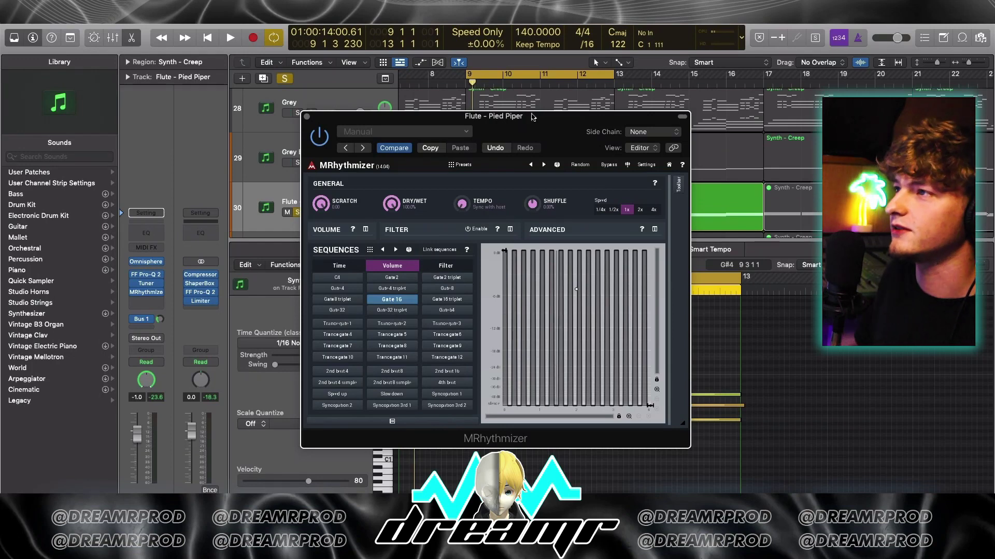
key("space")
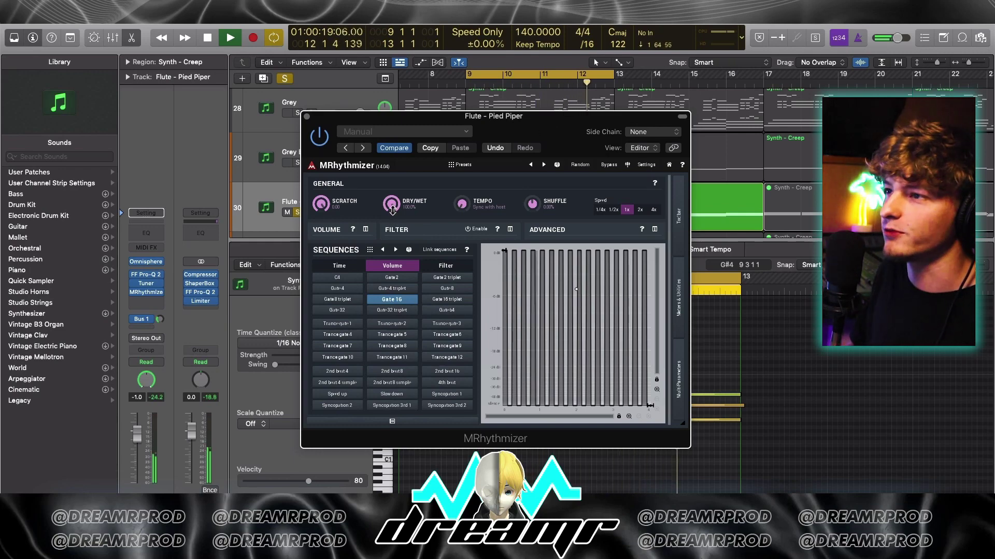
key("Return")
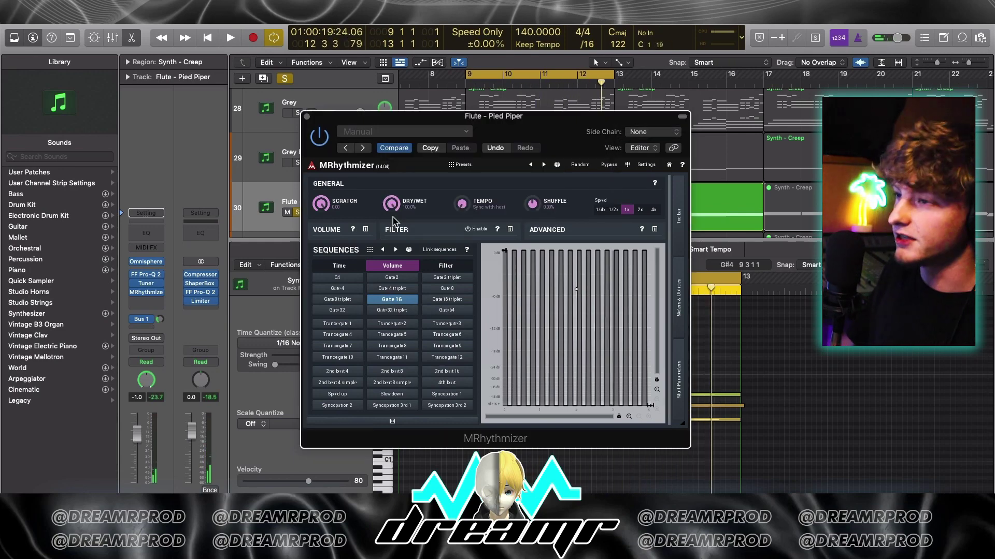
left_click_drag(391, 205, 391, 212)
Bring the Stereo Out Compressor with the Platinum Analog Tape preset fully into view, review its settings, and close it.
left_click_drag(259, 156, 237, 332)
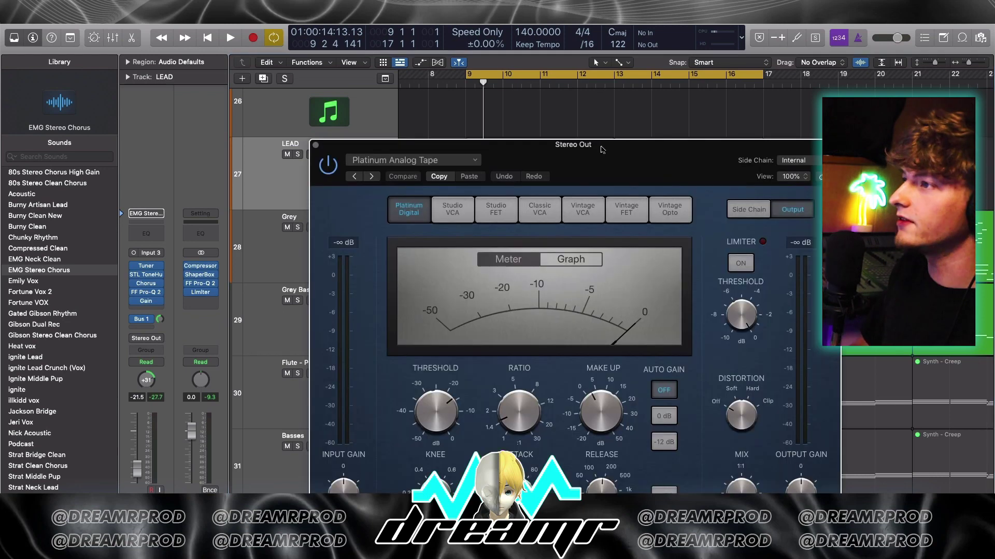
left_click_drag(602, 155, 574, 94)
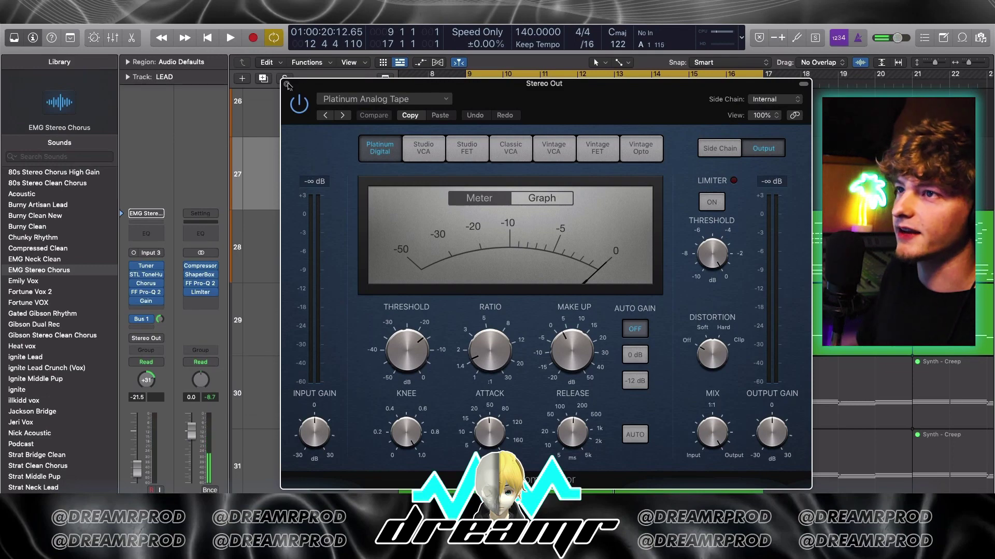
left_click(288, 84)
Audition the Stereo Out ShaperBox 2 effect at 100% Master Mix, return the mix to 5%, and close the plugin.
left_click(204, 274)
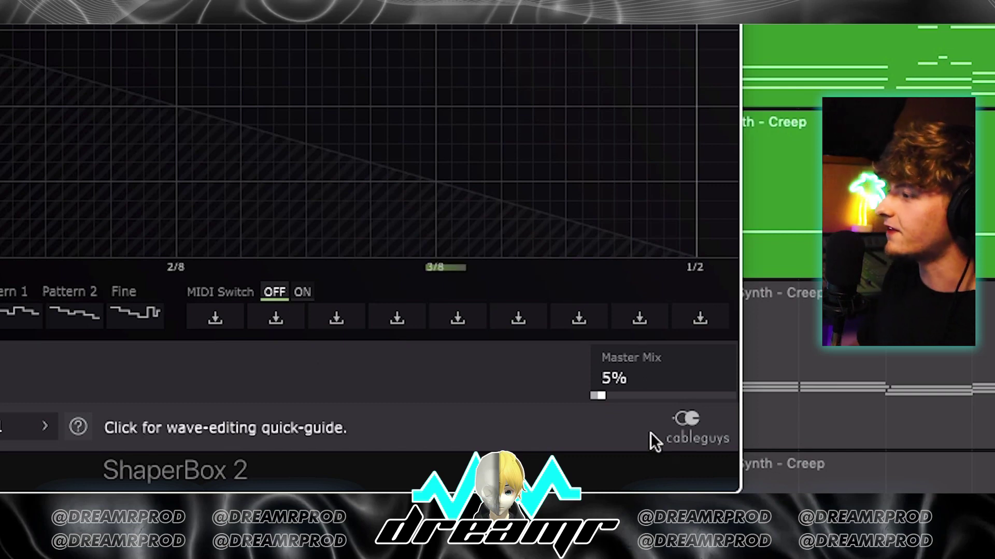
left_click_drag(621, 375, 736, 376)
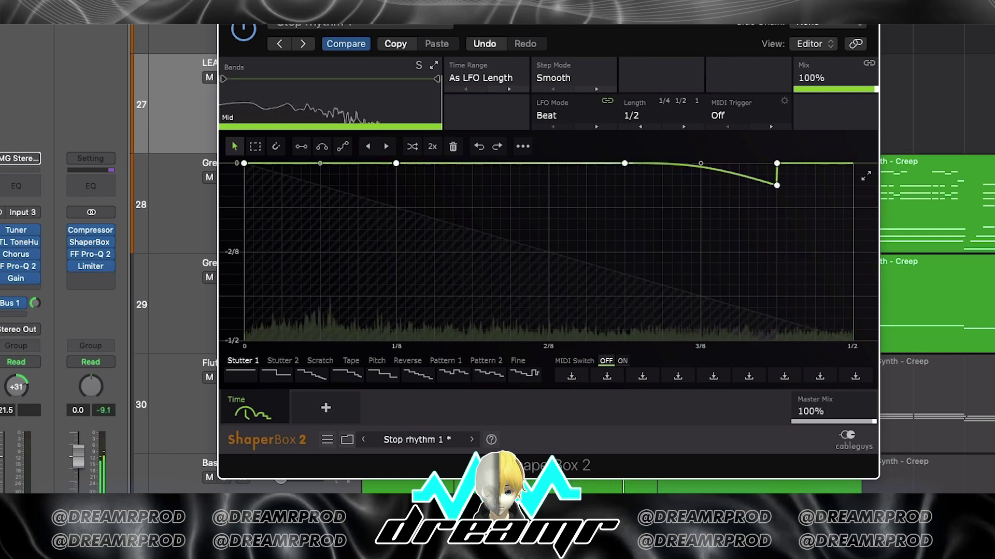
key("space")
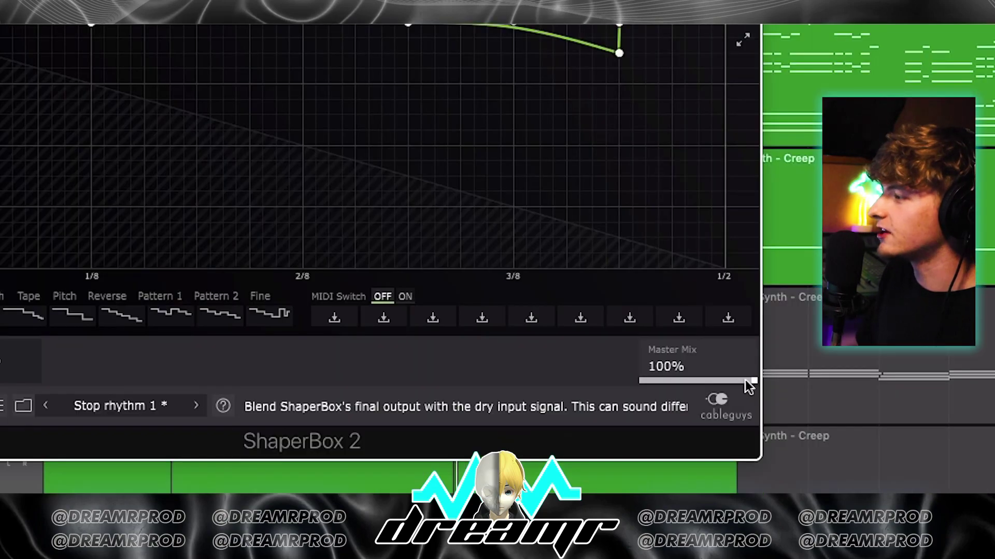
left_click_drag(692, 381, 645, 381)
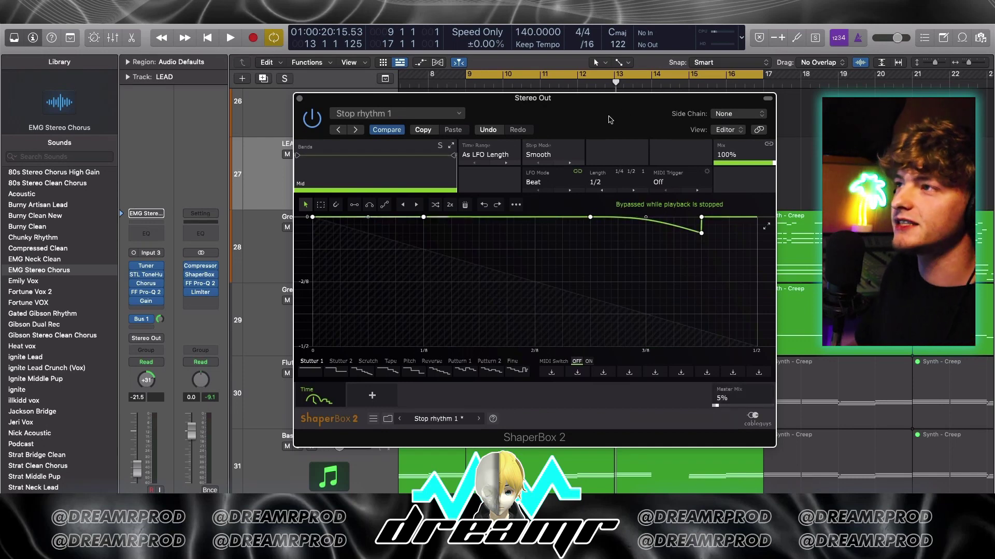
left_click_drag(610, 120, 611, 118)
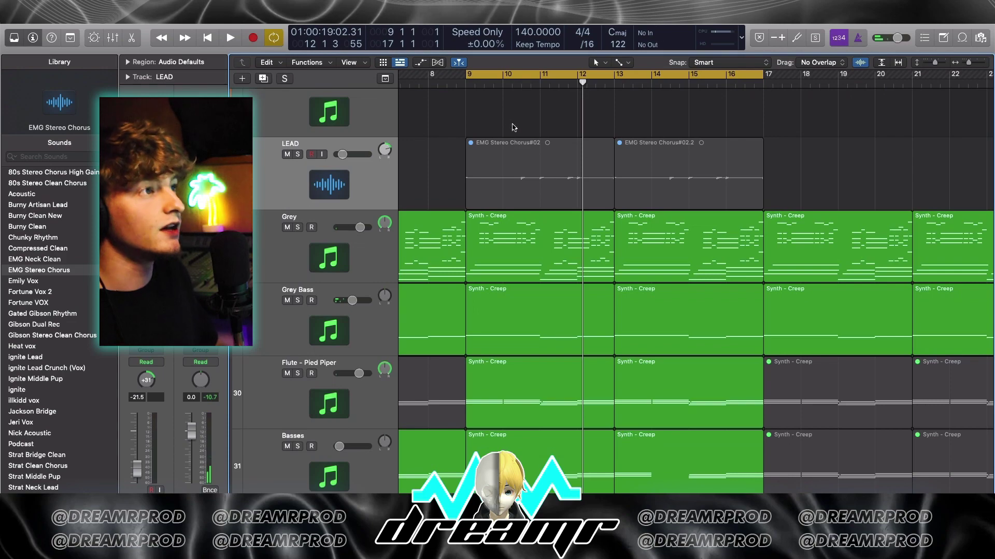
Open FabFilter Pro-Q 2 on Stereo Out and solo its lowest-frequency cut band for listening, dismissing the system overload alert.
scroll(694, 285, "up", 3)
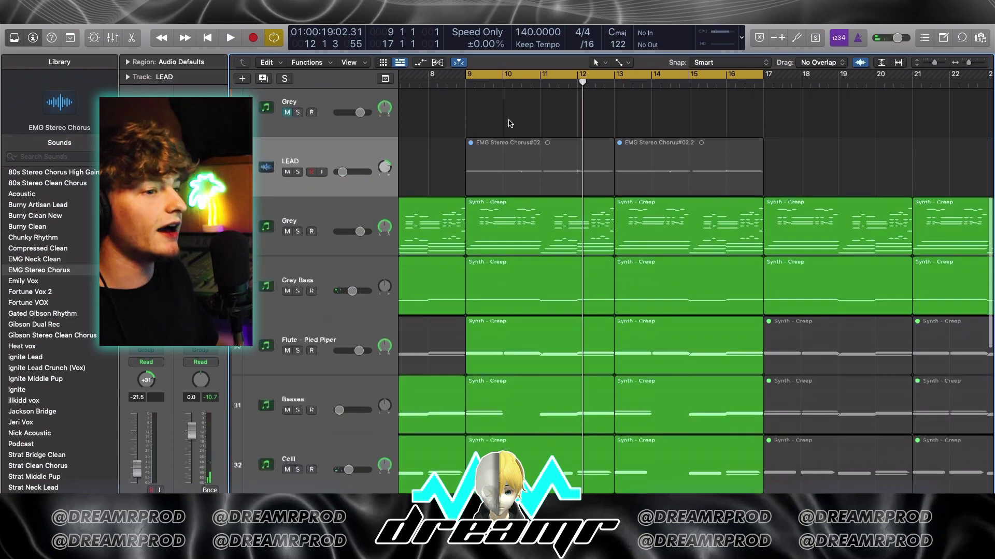
left_click(200, 283)
left_click_drag(559, 165, 557, 144)
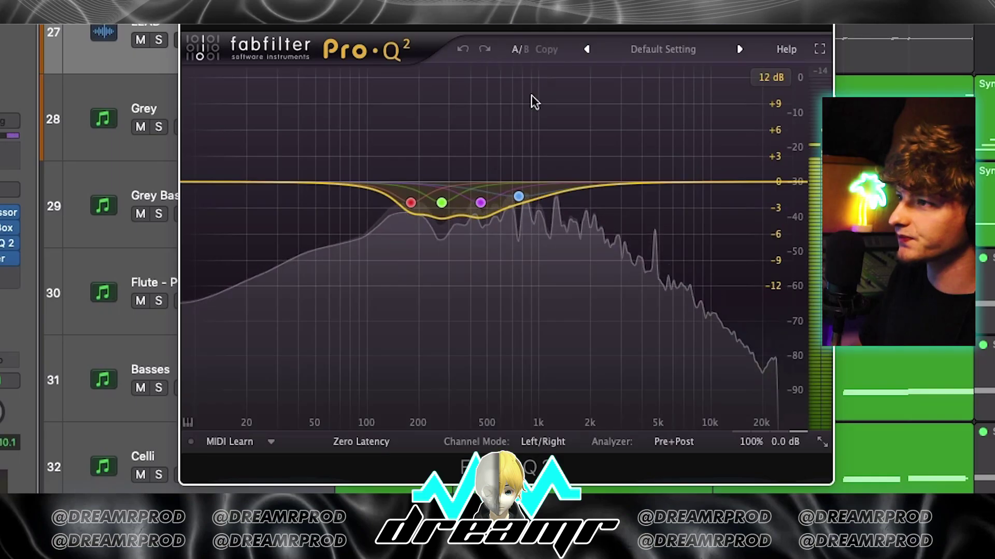
left_click(410, 203)
left_click(438, 235)
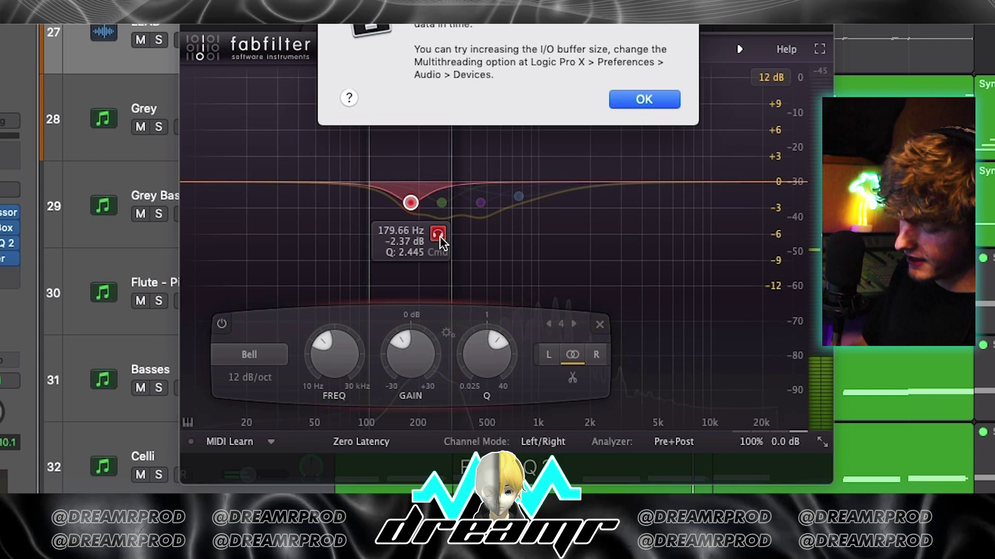
key("Return")
Listen to the green and purple Pro-Q 2 cut bands in isolation, one after the other.
left_click(469, 235)
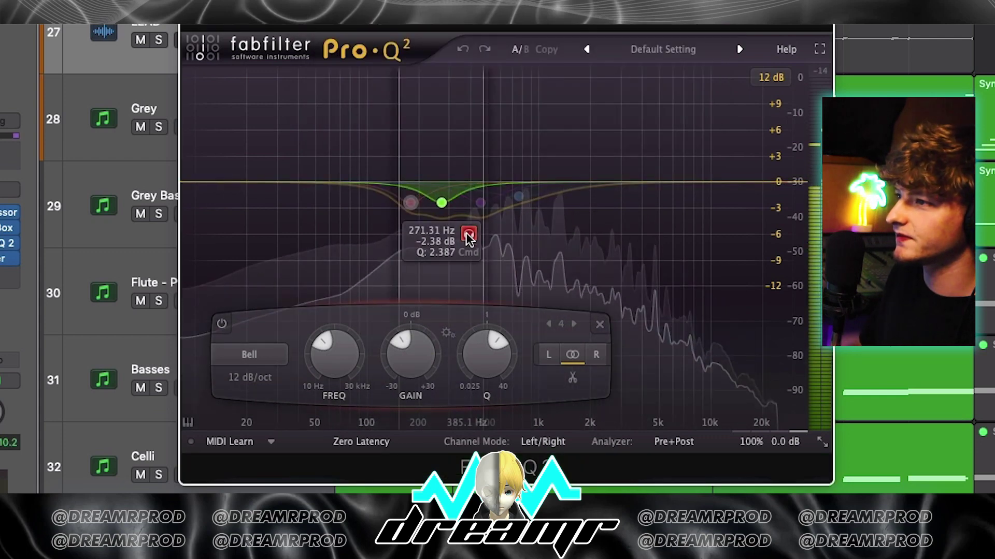
left_click(479, 203)
left_click(507, 235)
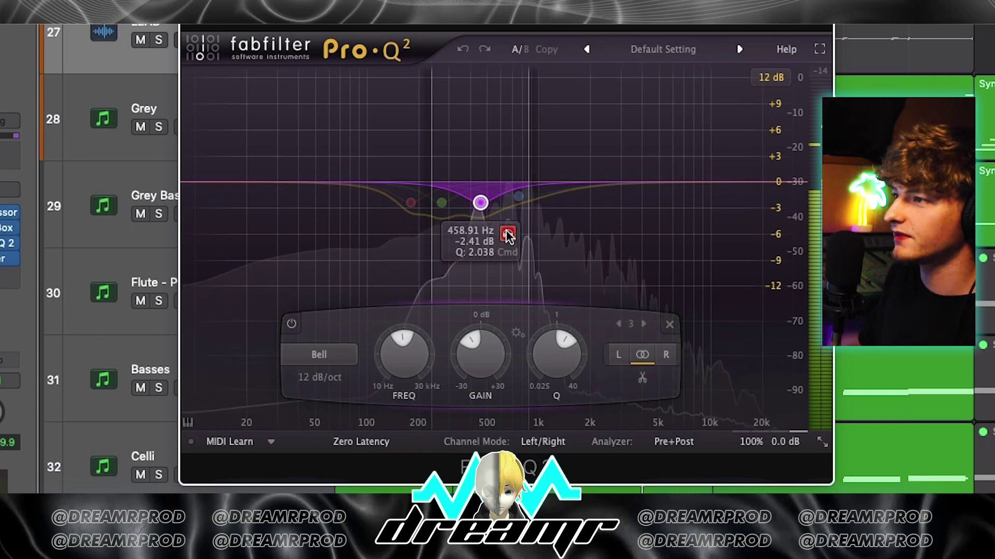